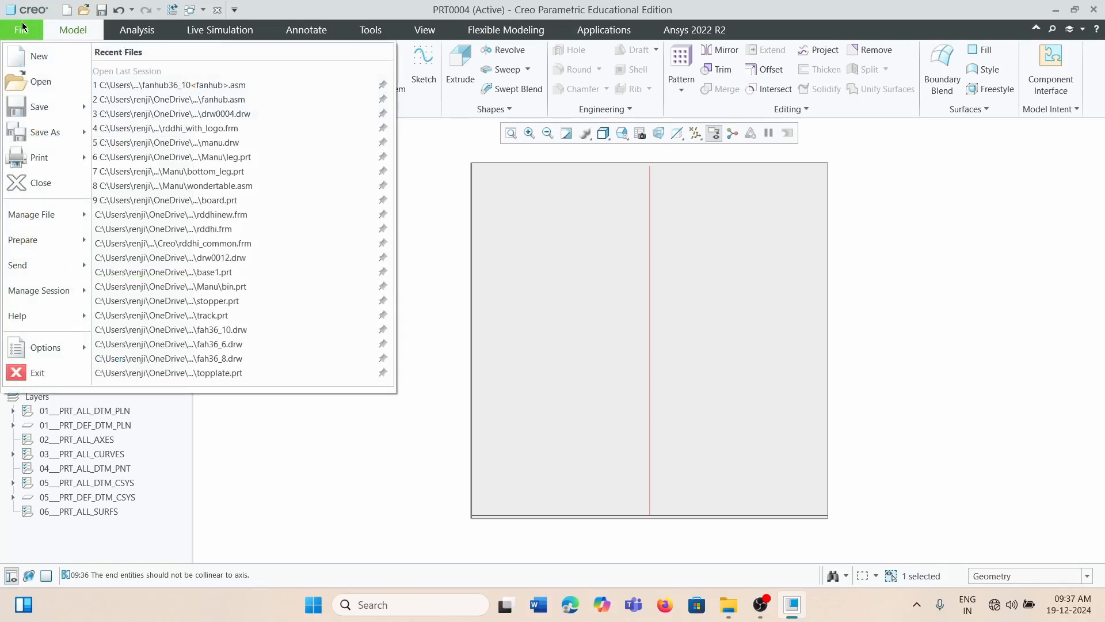
# - Create a new solid part with the default template and start a sketch on the FRONT plane
pyautogui.click(36, 54)
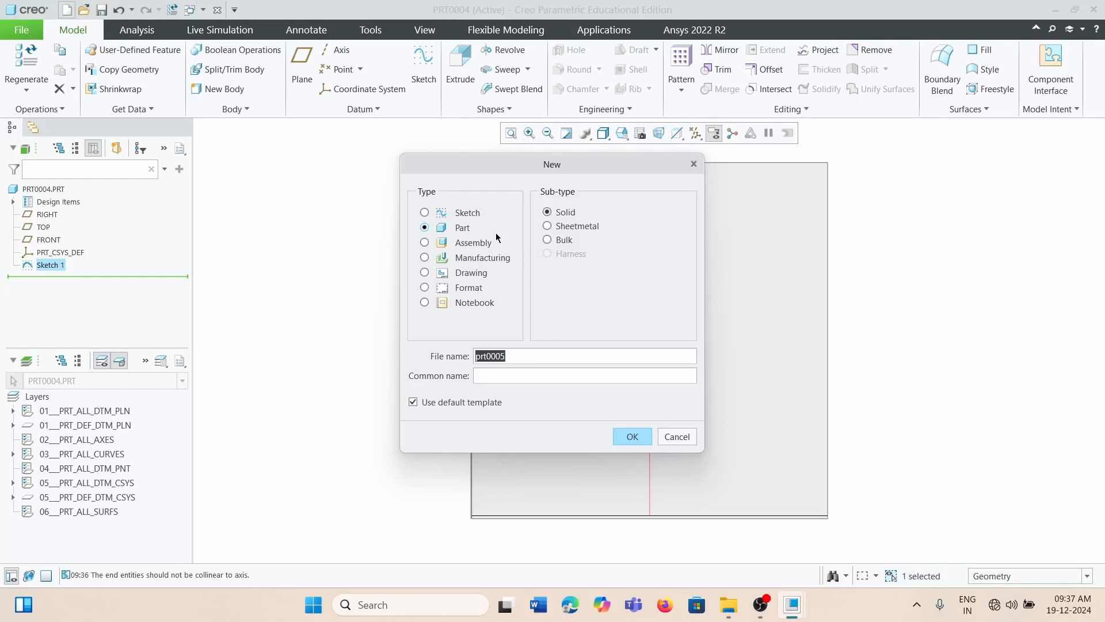
pyautogui.click(632, 436)
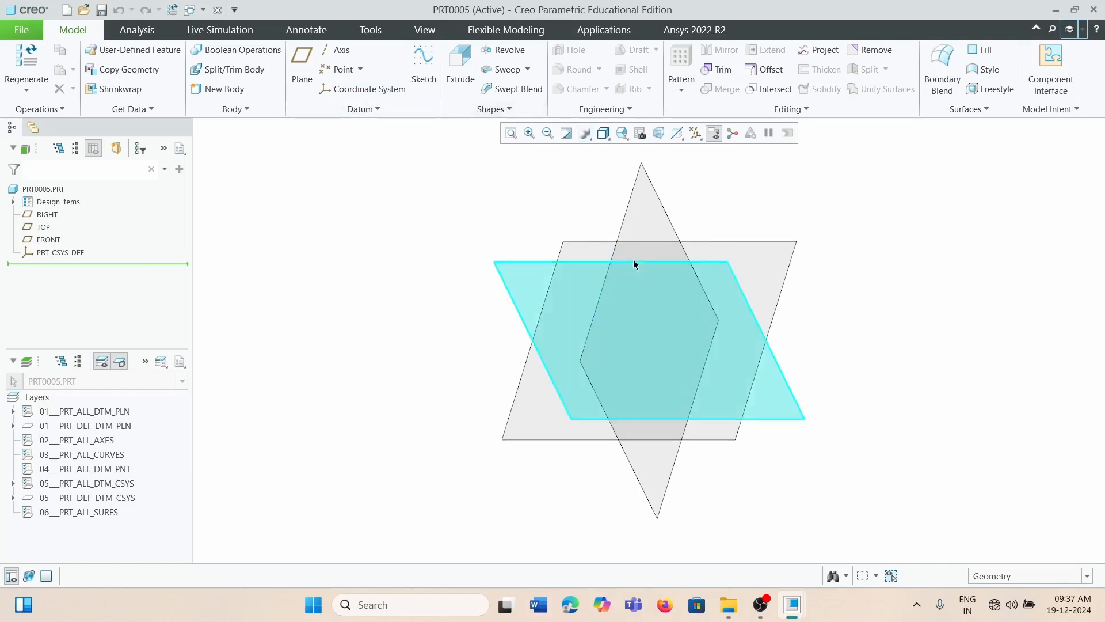
pyautogui.click(679, 264)
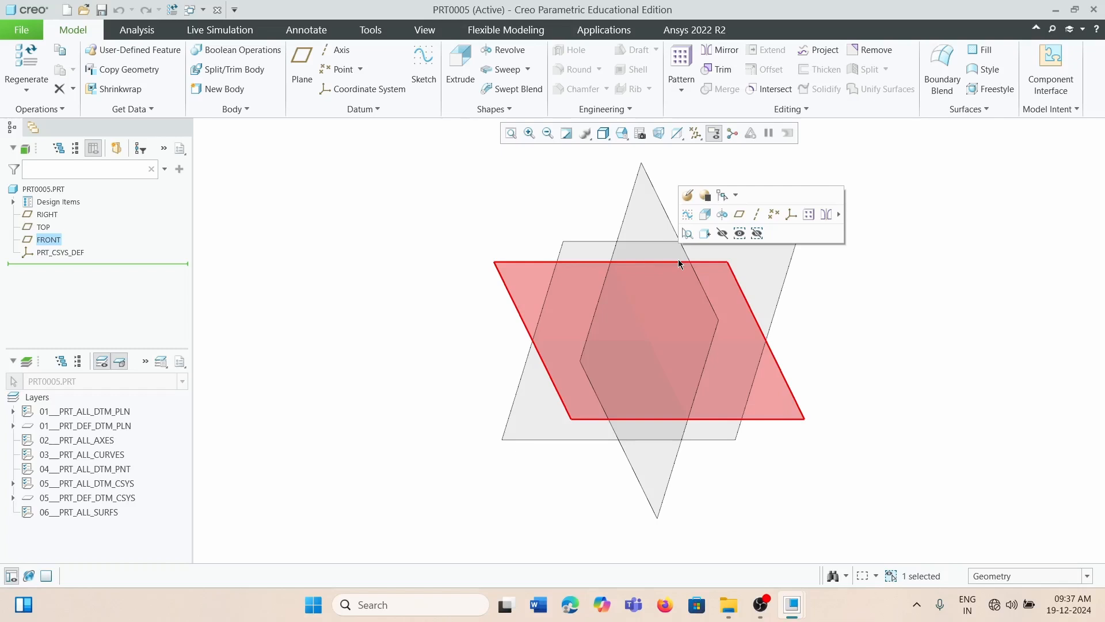
pyautogui.click(423, 70)
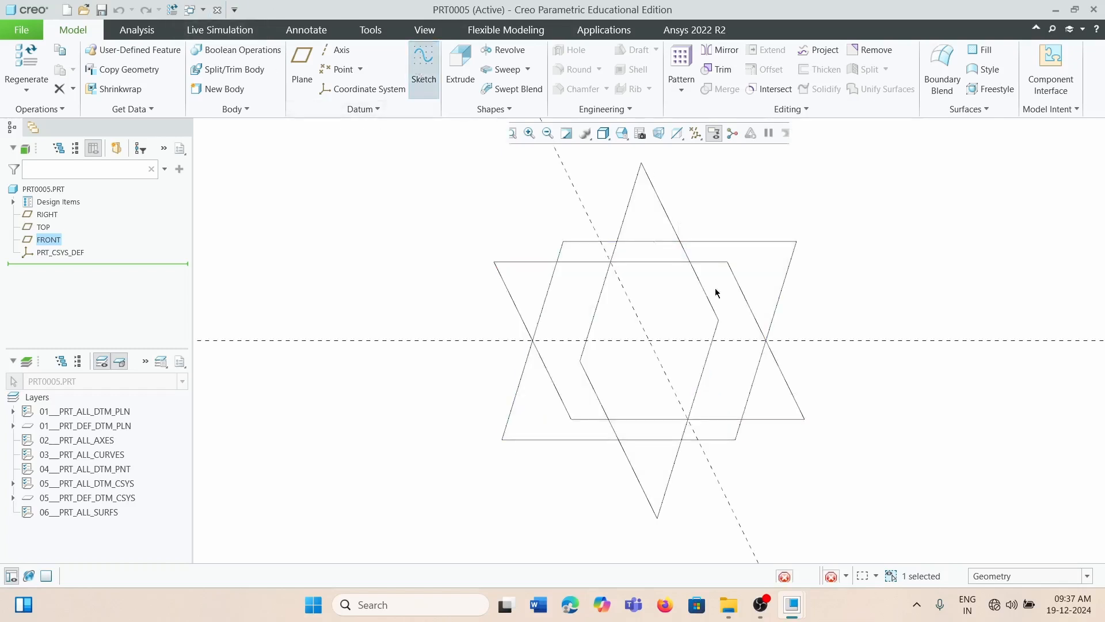
# - Sketch an arched three-point spline from the origin to an endpoint about 1042 across and 492 up, and finish the sketch
pyautogui.click(393, 90)
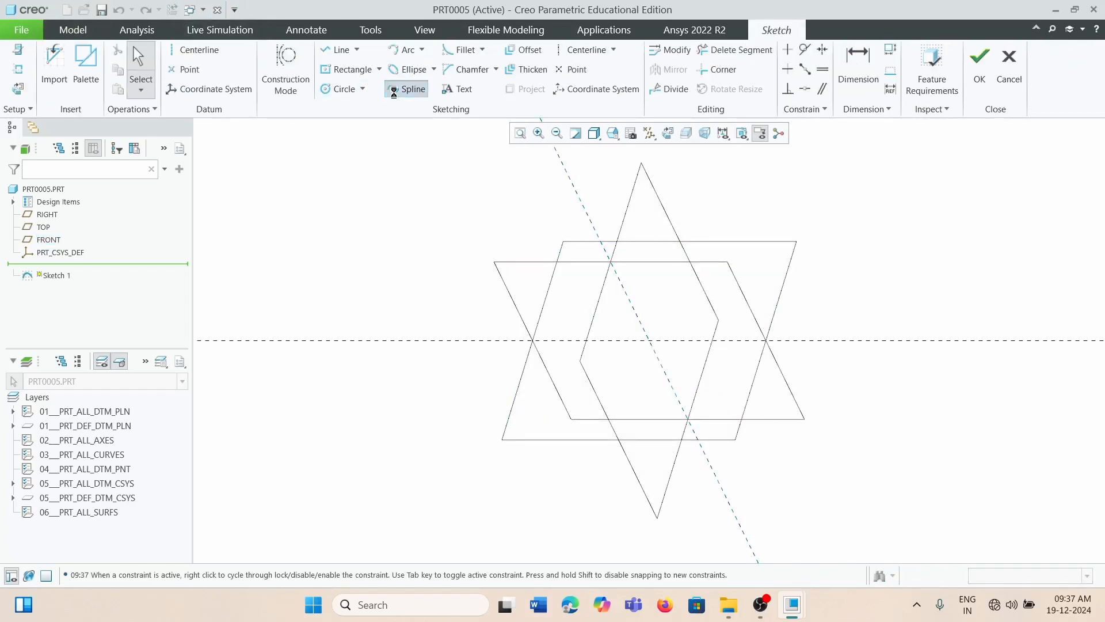
pyautogui.click(649, 339)
pyautogui.click(794, 172)
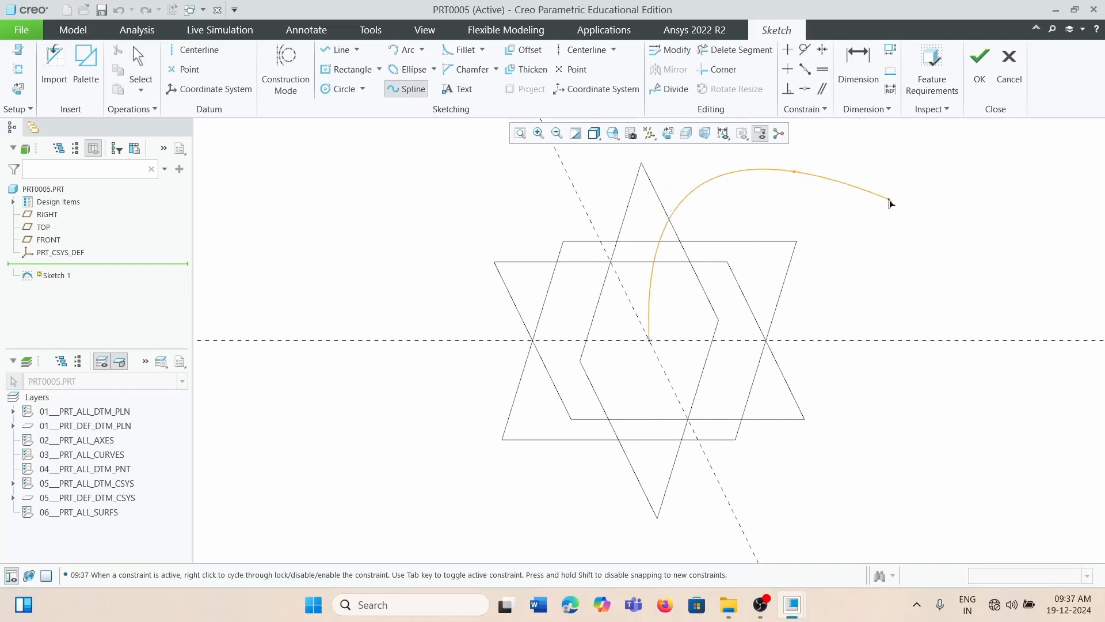
pyautogui.click(1053, 190)
pyautogui.middleClick(1053, 206)
pyautogui.middleClick(1042, 239)
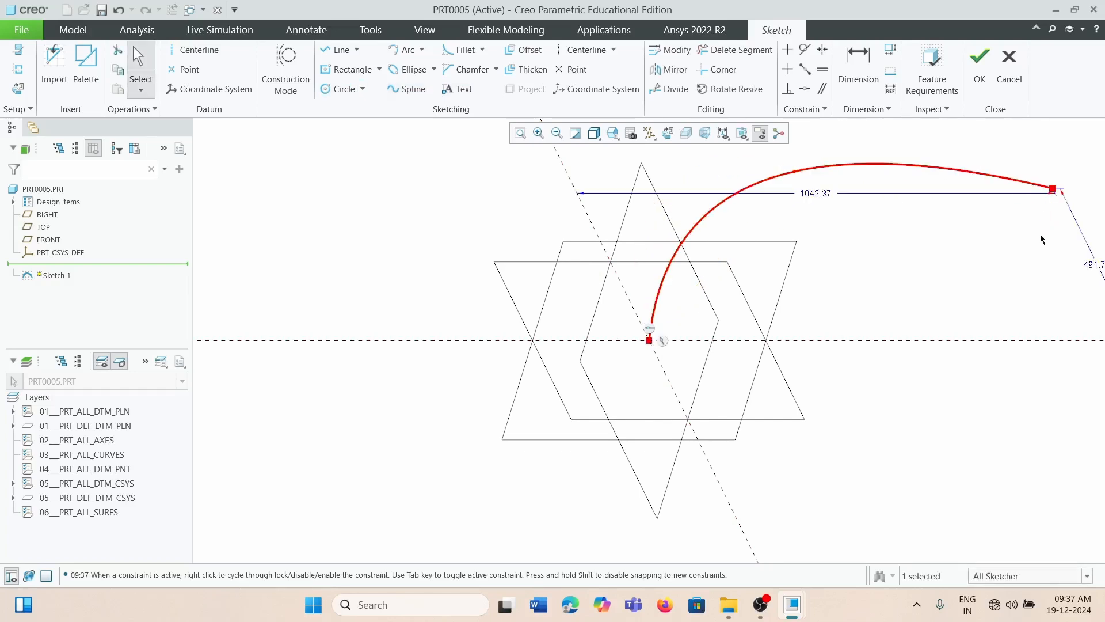
pyautogui.moveTo(847, 321)
pyautogui.mouseDown(button='middle')
pyautogui.moveTo(897, 273)
pyautogui.moveTo(565, 483)
pyautogui.moveTo(606, 421)
pyautogui.mouseUp(button='middle')
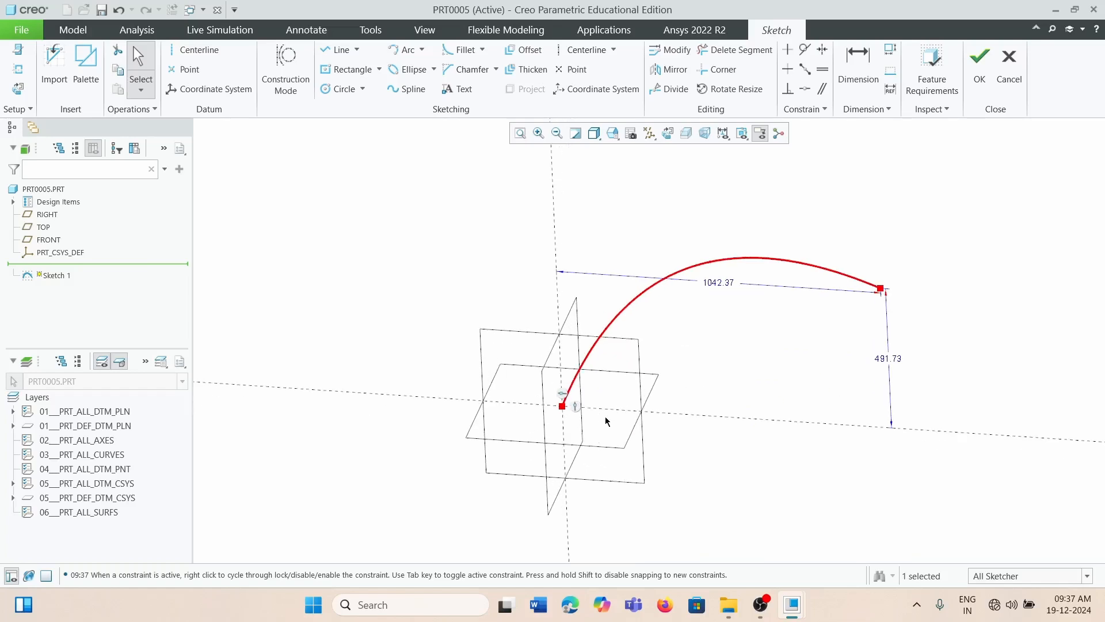
pyautogui.moveTo(654, 382); pyautogui.dragTo(691, 369, button='middle')
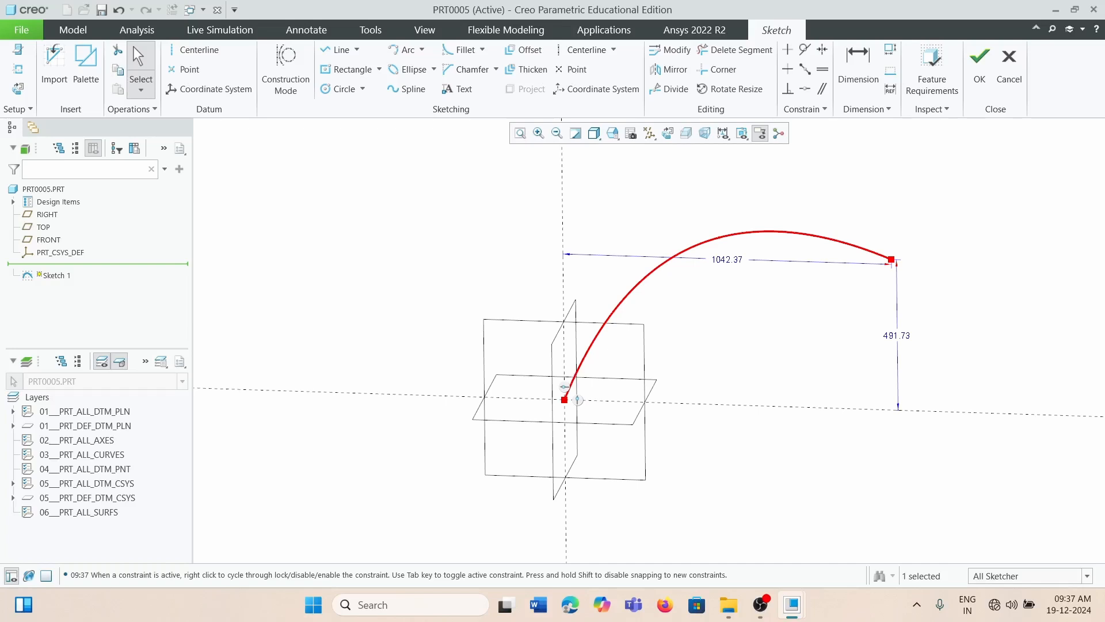
pyautogui.click(992, 56)
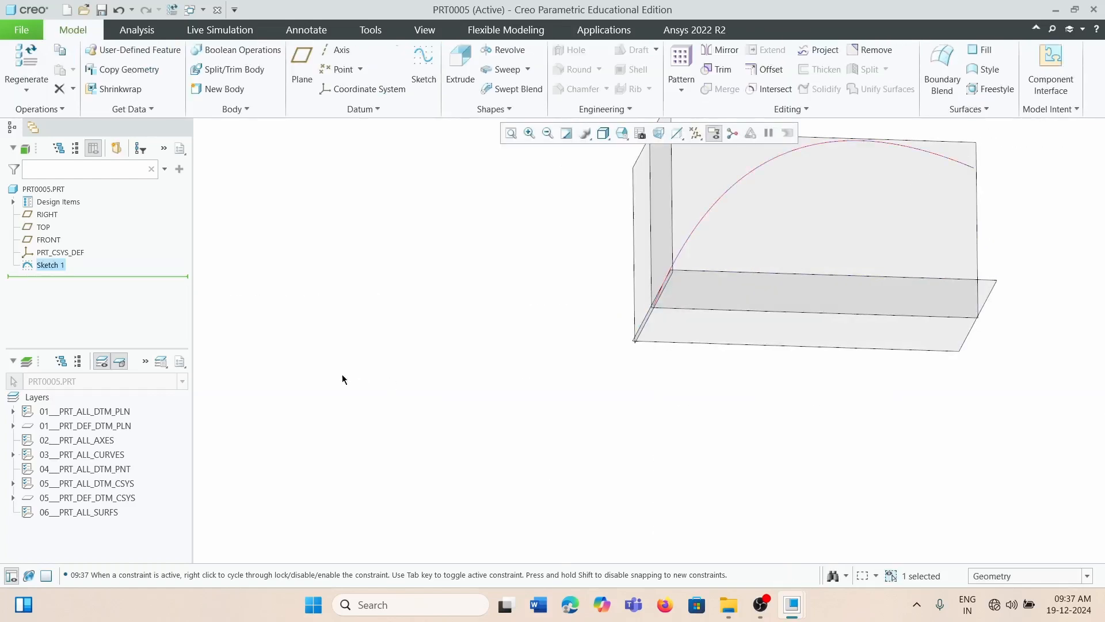
# - Start a solid sweep along the spline and sketch a small center rectangle section at the trajectory's start point
pyautogui.click(505, 71)
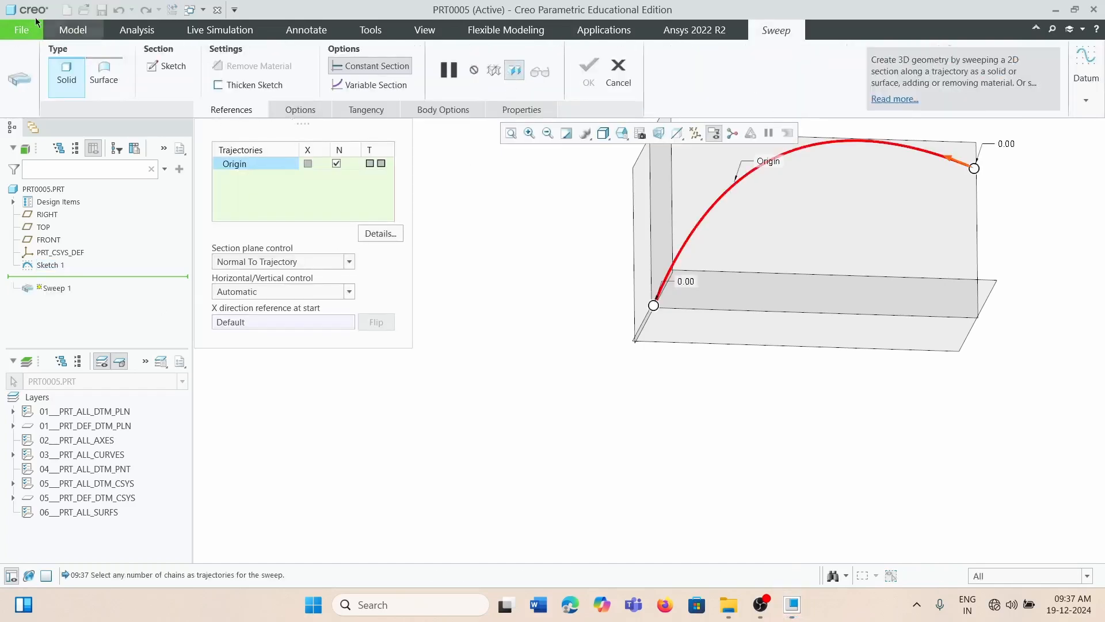
pyautogui.click(162, 66)
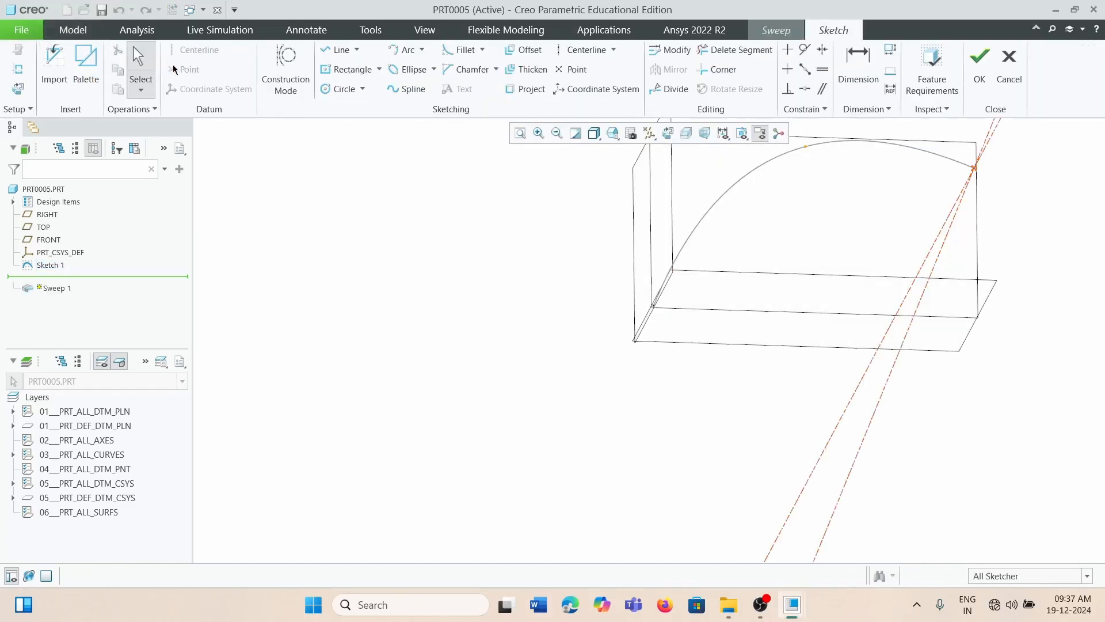
pyautogui.moveTo(924, 336); pyautogui.dragTo(896, 332, button='middle')
pyautogui.keyDown('ctrl'); pyautogui.moveTo(896, 293); pyautogui.dragTo(898, 404, button='middle'); pyautogui.keyUp('ctrl')
pyautogui.keyDown('shift'); pyautogui.moveTo(868, 231); pyautogui.dragTo(867, 489, button='middle'); pyautogui.keyUp('shift')
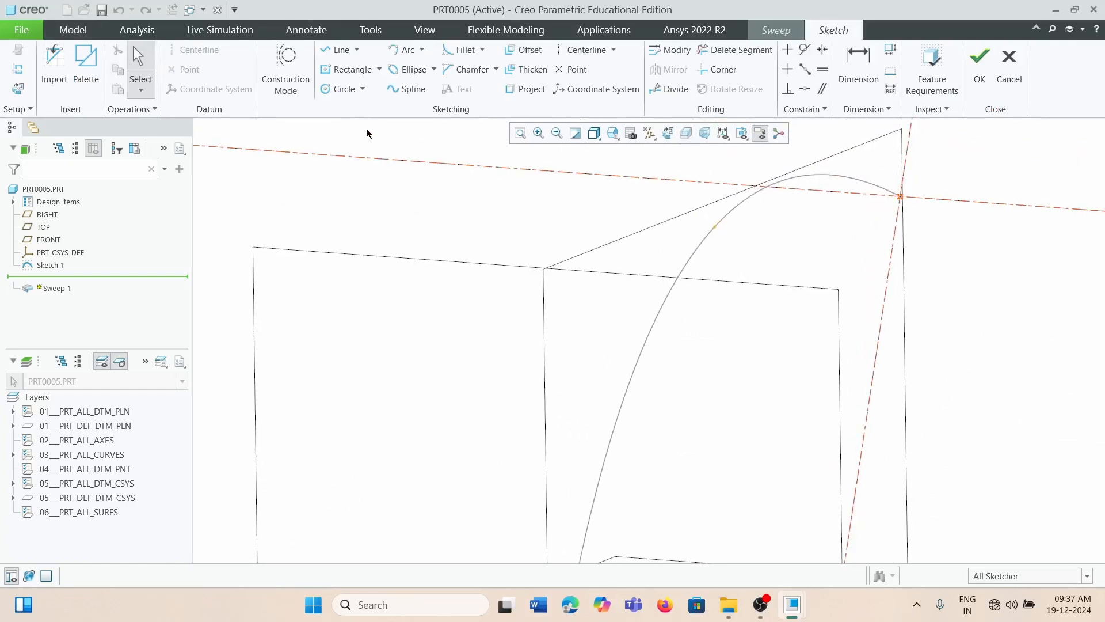
pyautogui.click(335, 70)
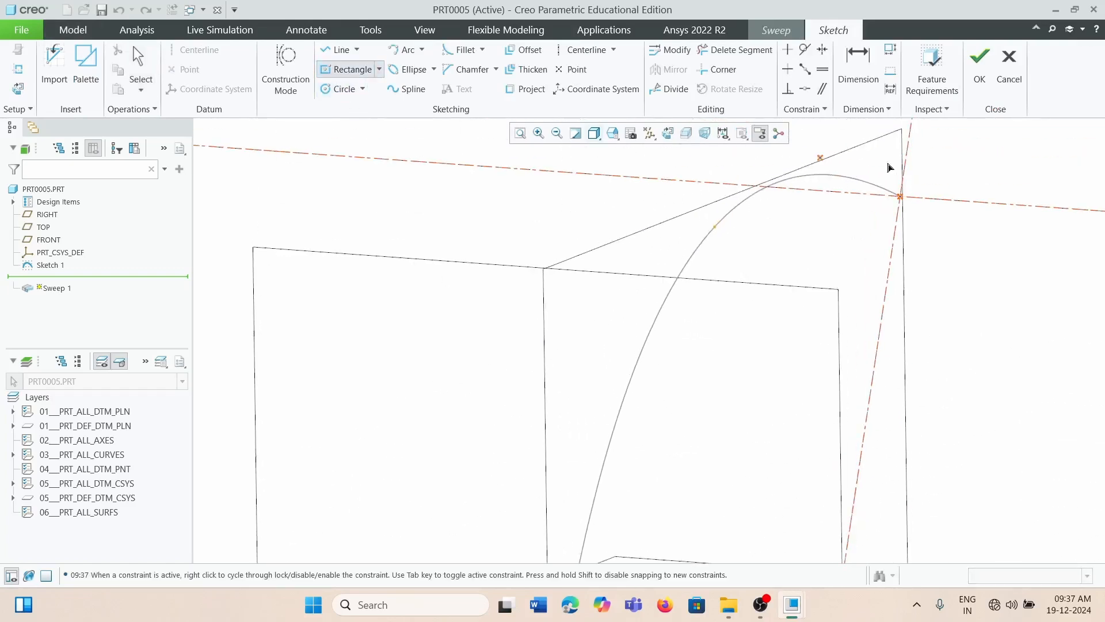
pyautogui.click(901, 197)
pyautogui.click(970, 231)
pyautogui.middleClick(863, 291)
pyautogui.scroll(4, 863, 291)
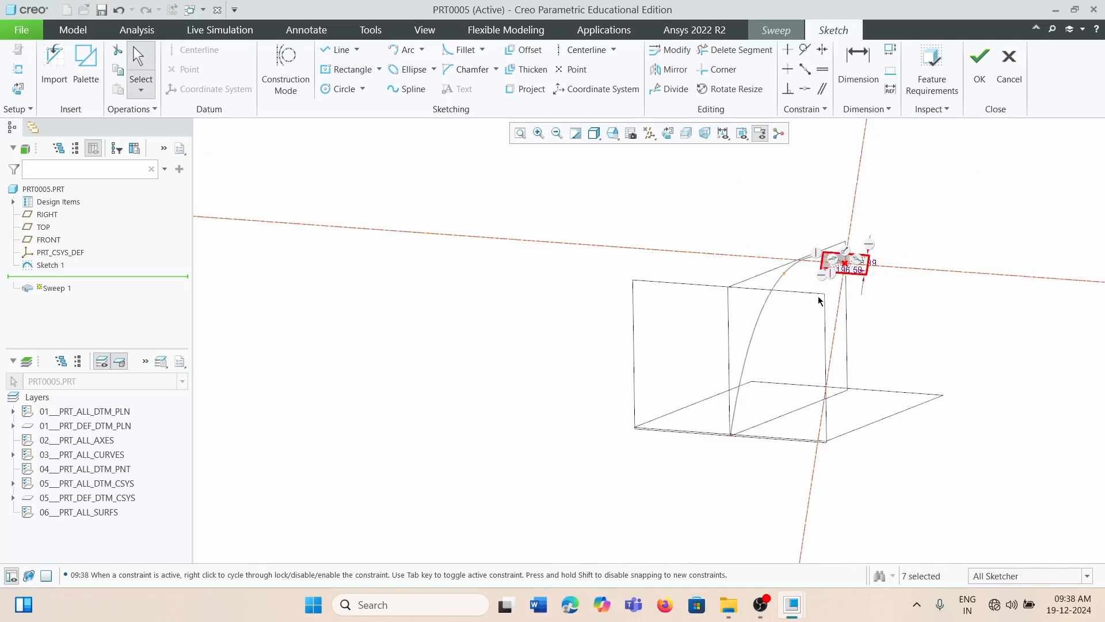
# - Accept the rectangular section and complete the constant-section solid sweep along the spline
pyautogui.click(979, 60)
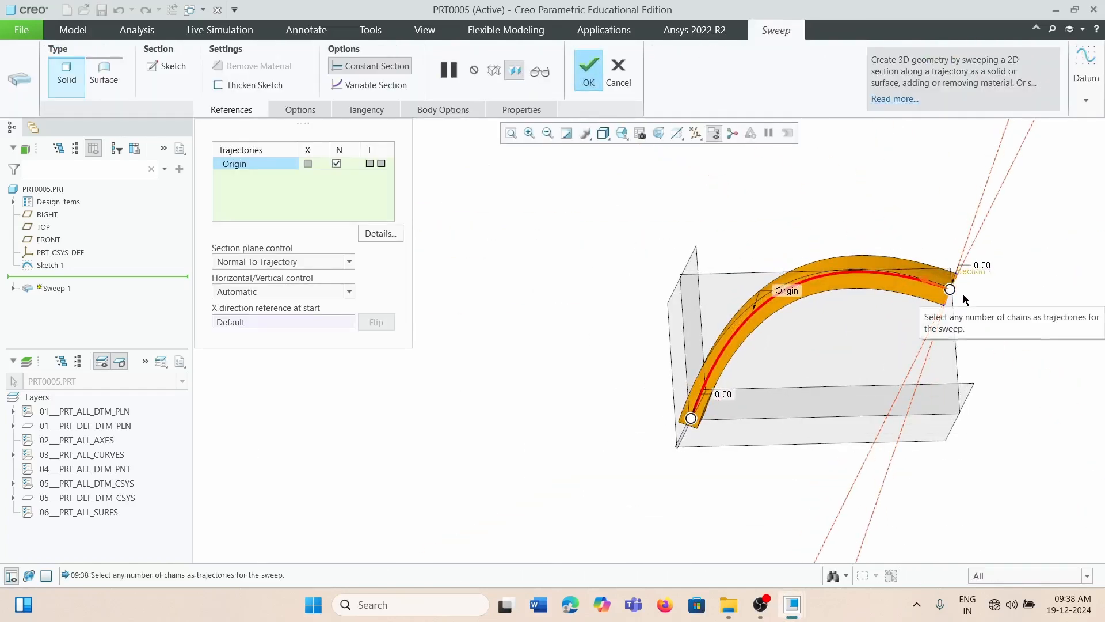
pyautogui.click(588, 76)
pyautogui.moveTo(797, 364); pyautogui.dragTo(809, 334, button='middle')
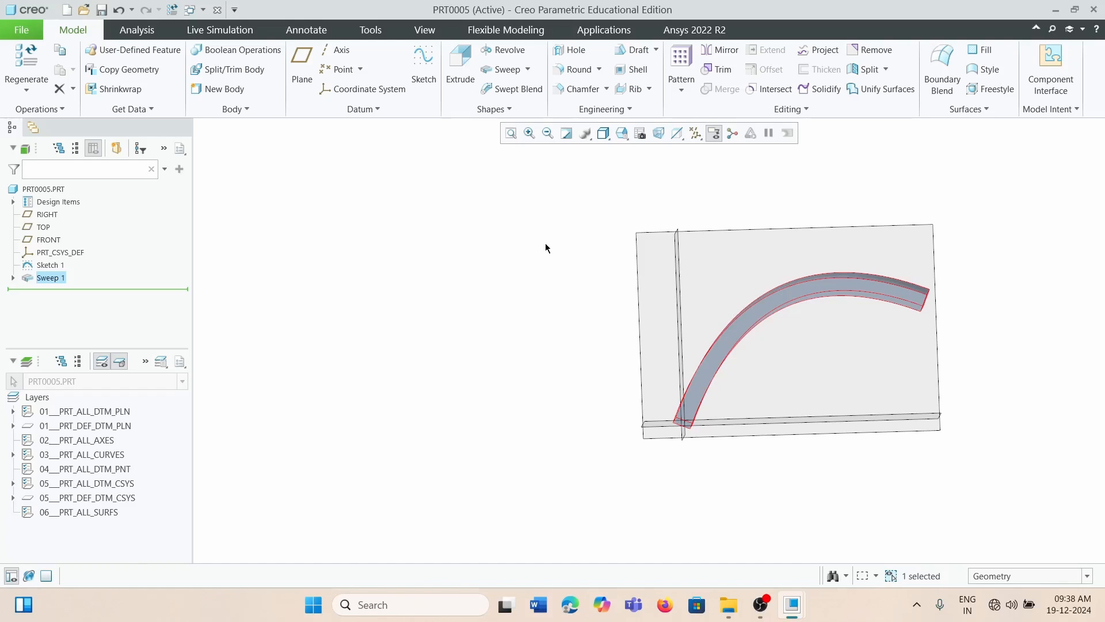
# - Create another new solid part with the default settings and open a sketch on its FRONT plane
pyautogui.click(23, 31)
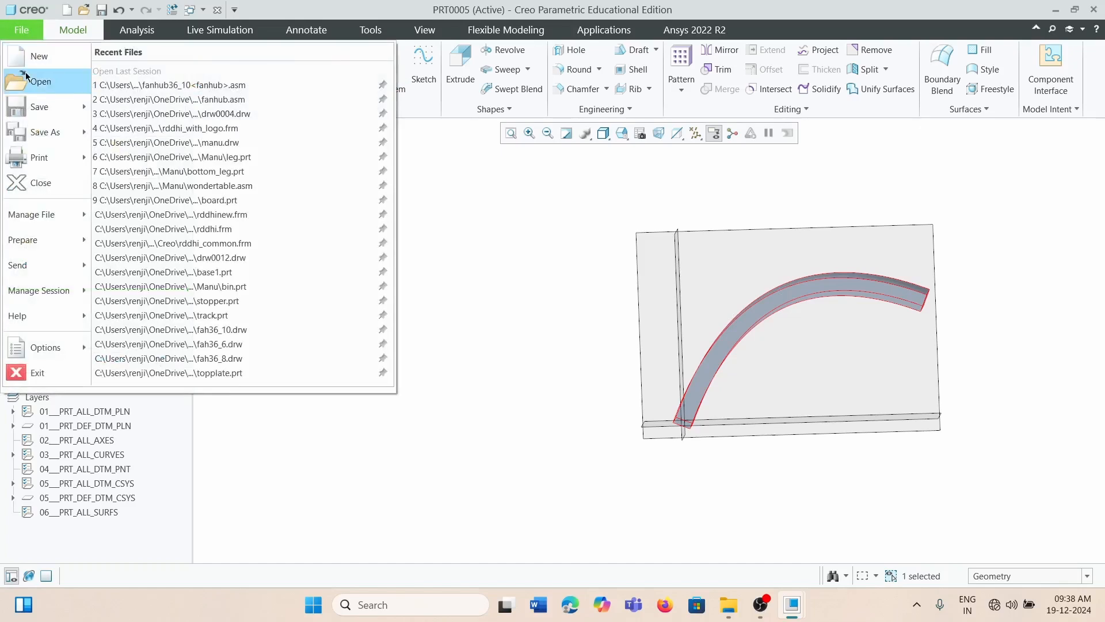
pyautogui.click(36, 56)
pyautogui.click(635, 440)
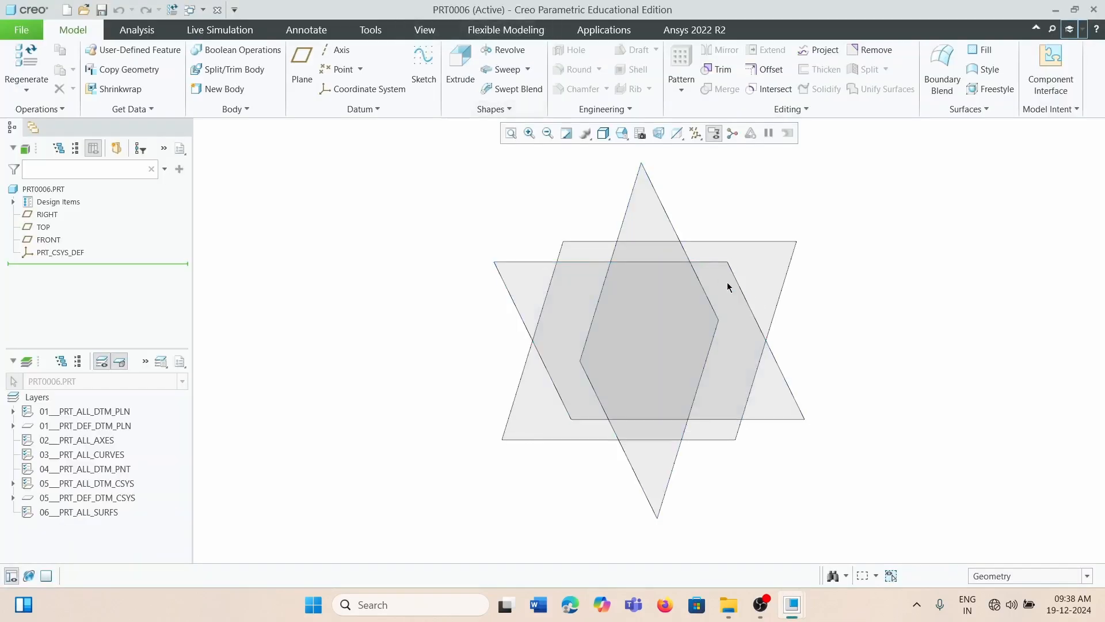
pyautogui.click(717, 260)
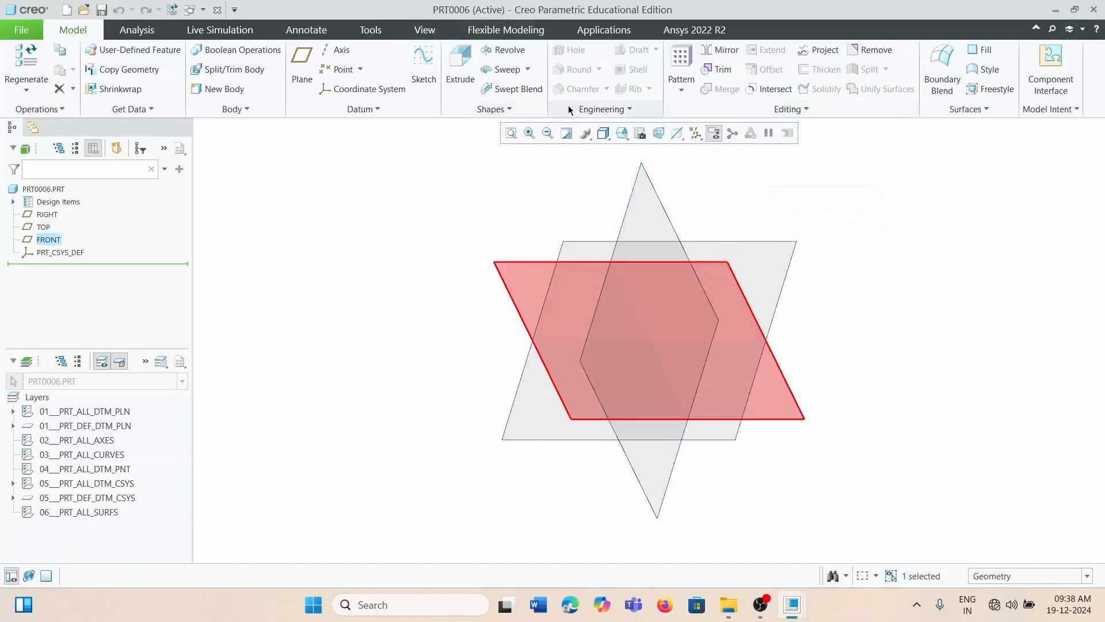
pyautogui.click(422, 69)
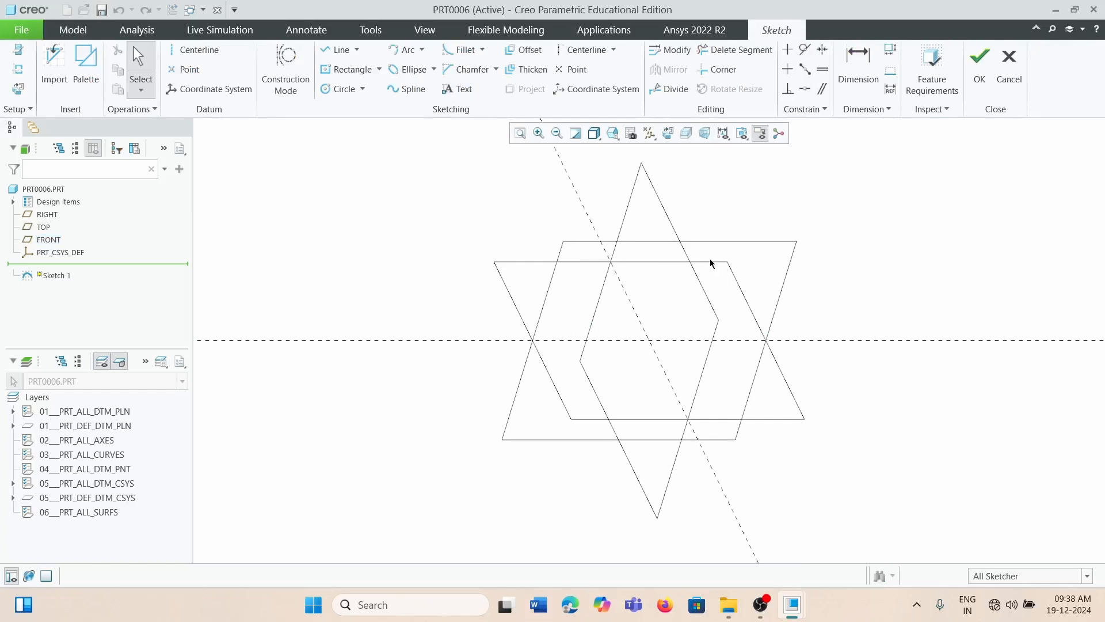
# - Sketch a line about 397 long parallel to the vertical reference, starting on the horizontal reference about 198 from the origin
pyautogui.click(337, 50)
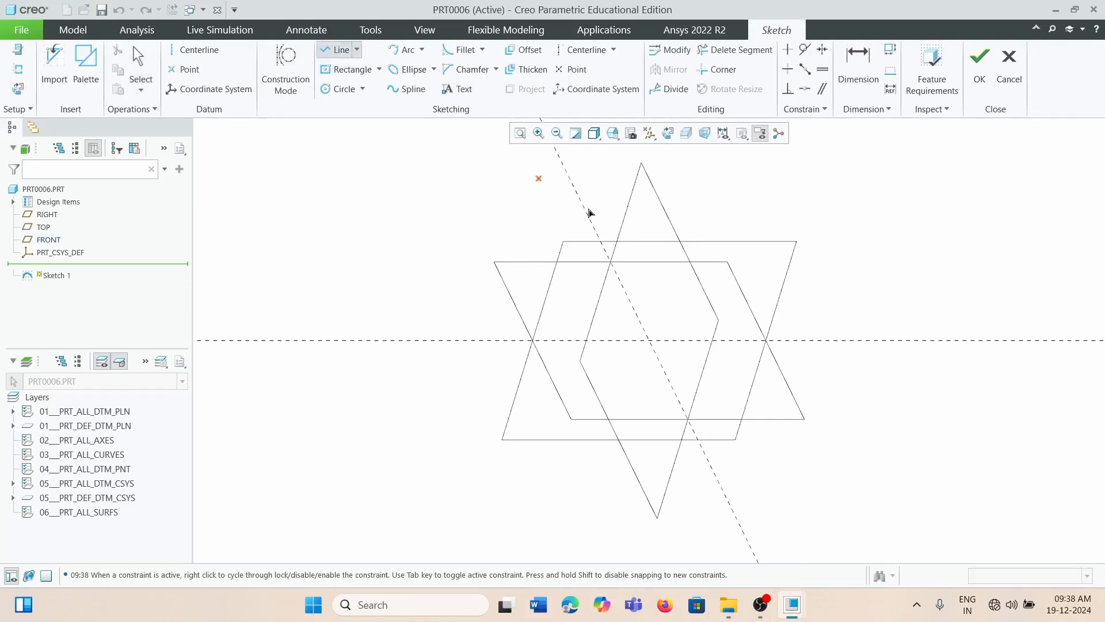
pyautogui.click(740, 341)
pyautogui.click(680, 218)
pyautogui.middleClick(744, 209)
pyautogui.middleClick(743, 209)
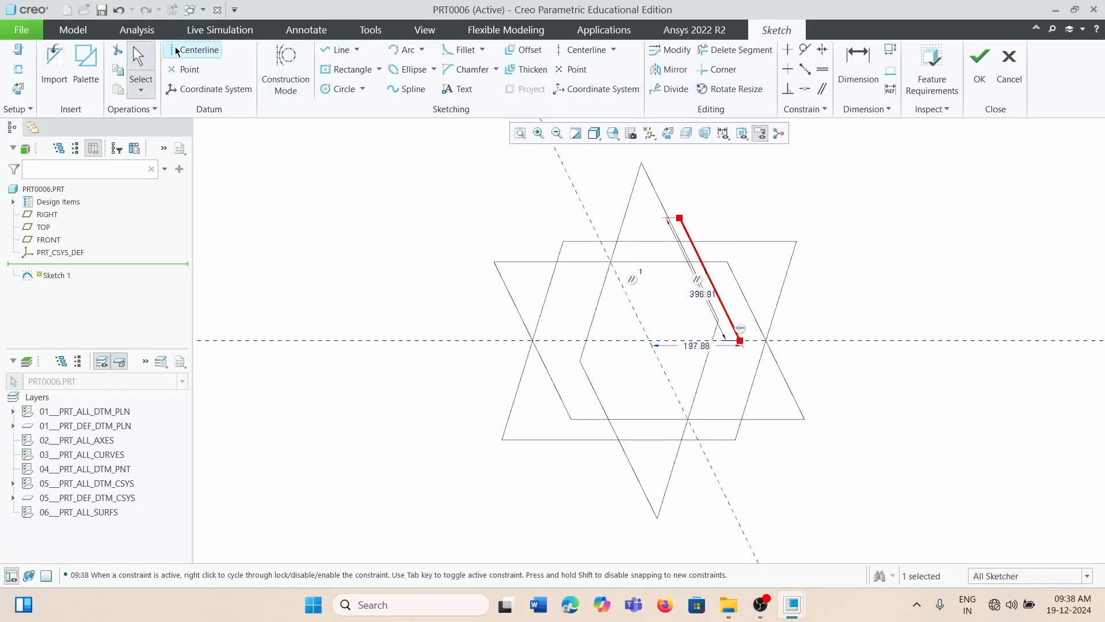
# - Add a datum centerline through the origin along the vertical reference
pyautogui.click(195, 50)
pyautogui.click(624, 291)
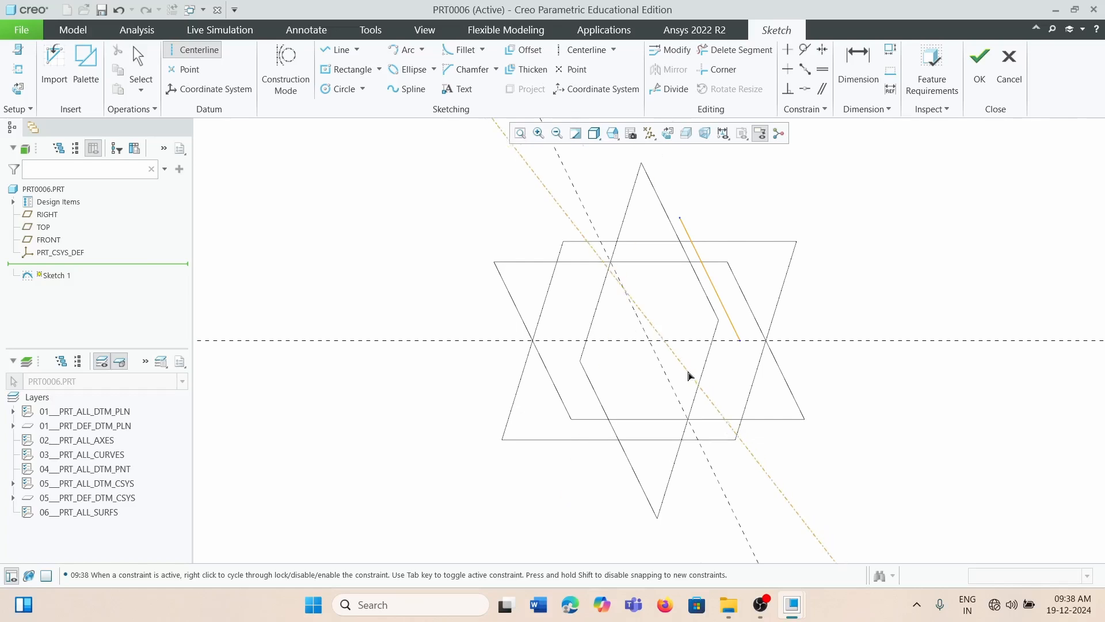
pyautogui.click(696, 436)
pyautogui.middleClick(843, 354)
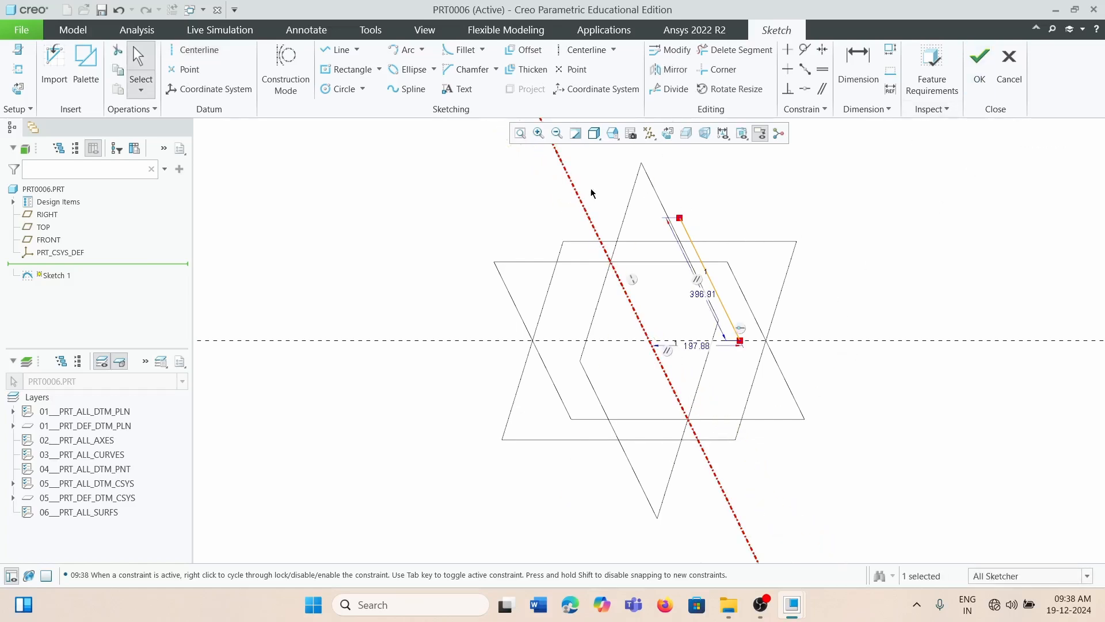
# - Designate the centerline as the axis of revolution and finish the sketch
pyautogui.click(582, 206)
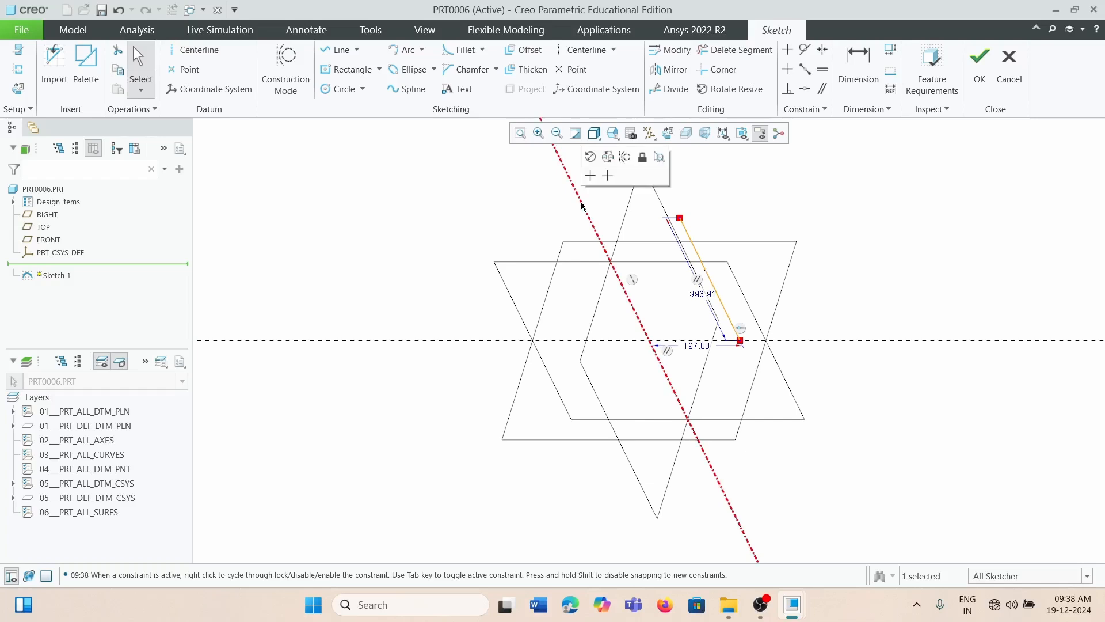
pyautogui.rightClick(581, 206)
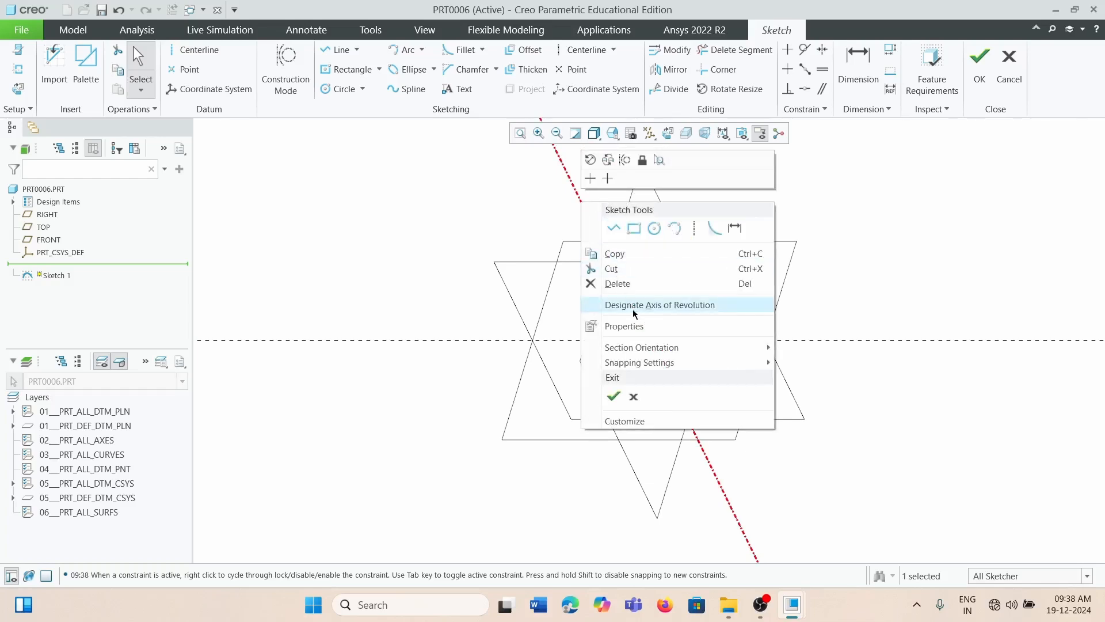
pyautogui.click(667, 311)
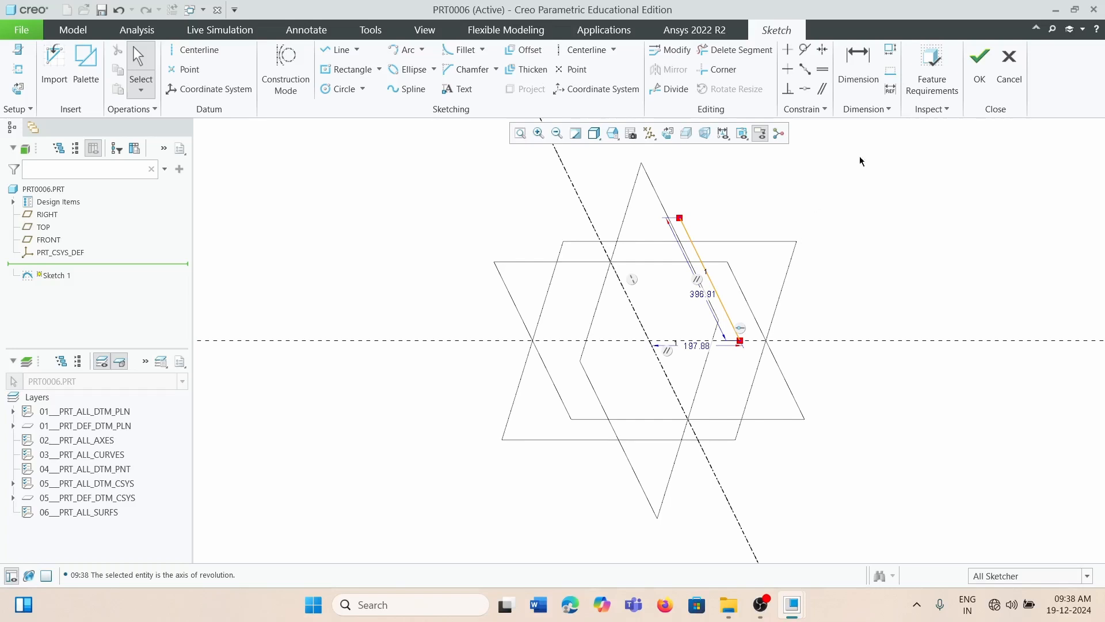
pyautogui.click(979, 66)
pyautogui.moveTo(571, 448)
pyautogui.mouseDown(button='middle')
pyautogui.moveTo(674, 373)
pyautogui.moveTo(660, 362)
pyautogui.mouseUp(button='middle')
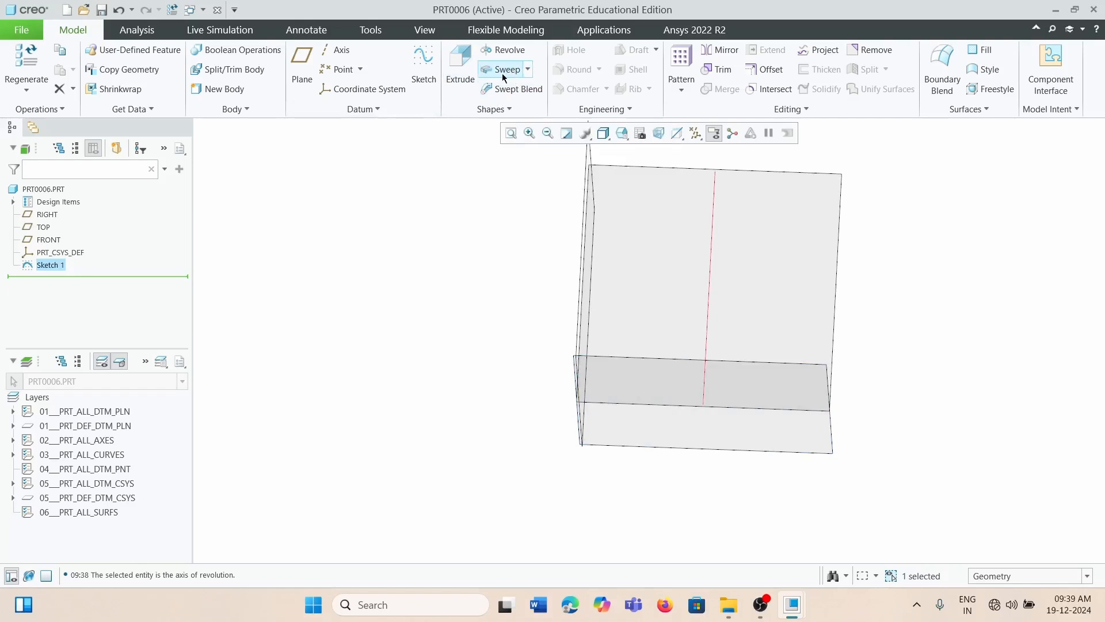
# - Start a right-handed solid Helical Sweep using the line sketch as the helix profile
pyautogui.click(528, 70)
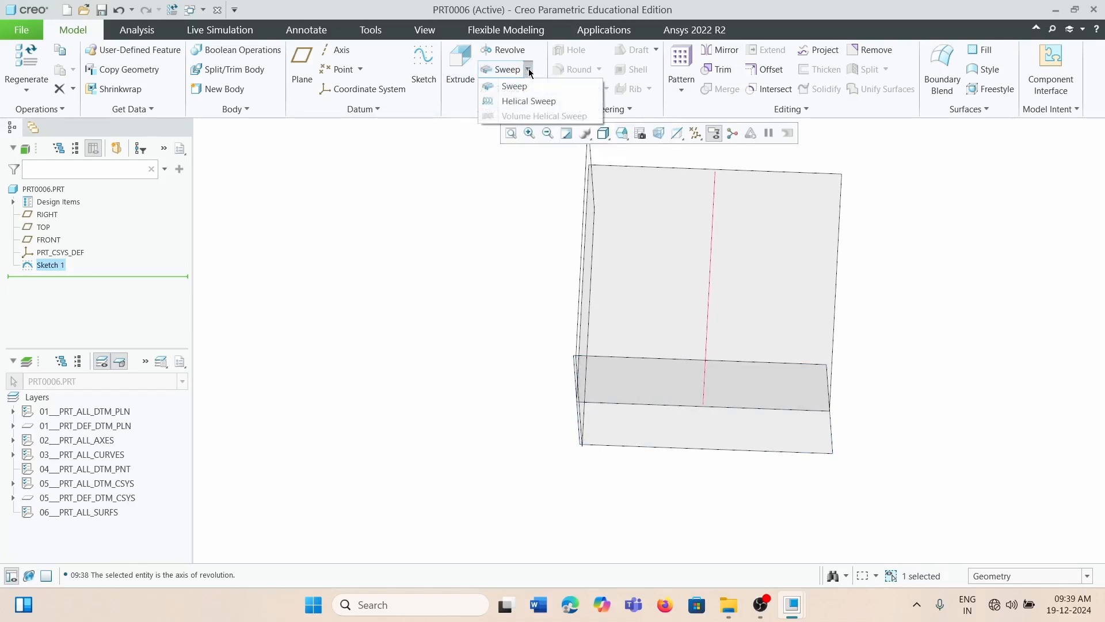
pyautogui.click(521, 106)
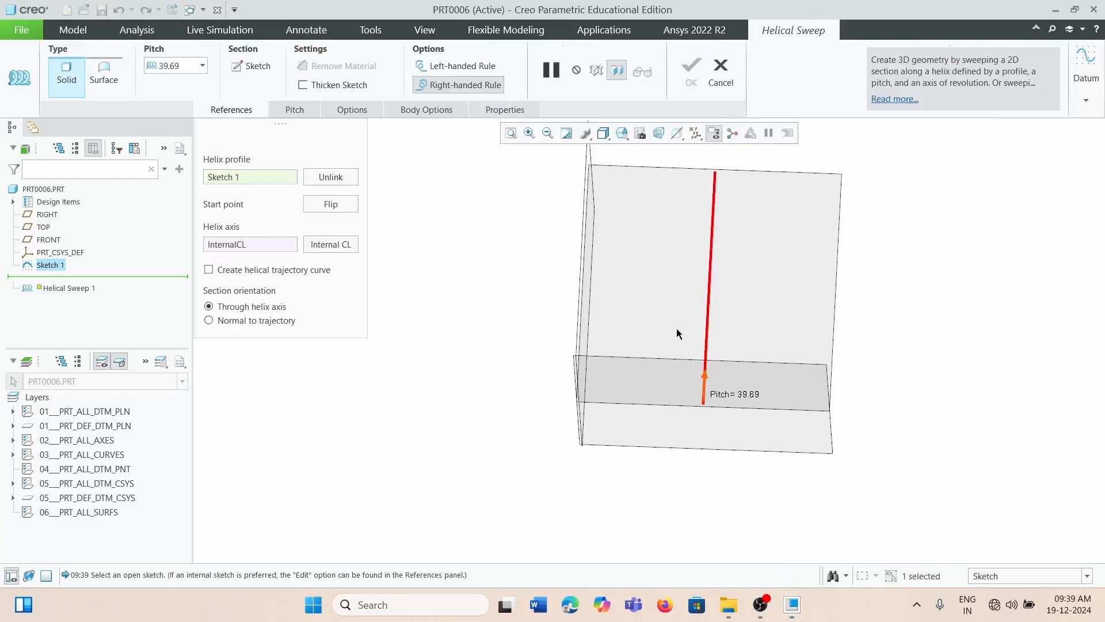
pyautogui.moveTo(679, 334)
pyautogui.mouseDown(button='middle')
pyautogui.moveTo(654, 313)
pyautogui.moveTo(702, 395)
pyautogui.mouseUp(button='middle')
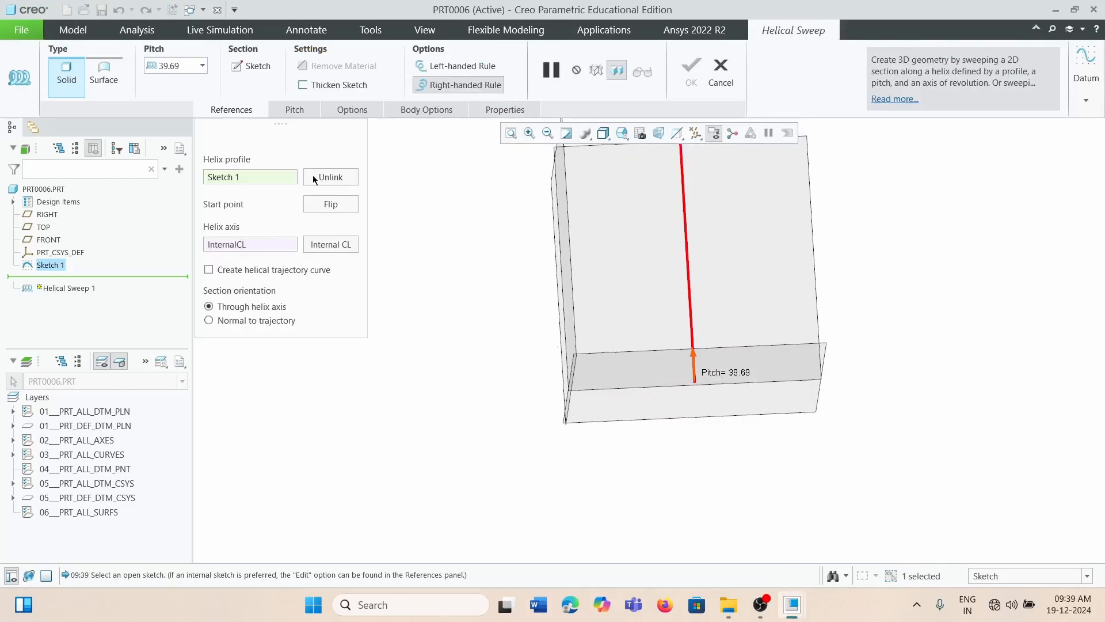
# - Open the helical sweep's section sketch and draw a small circle centered on the profile's start point
pyautogui.click(246, 67)
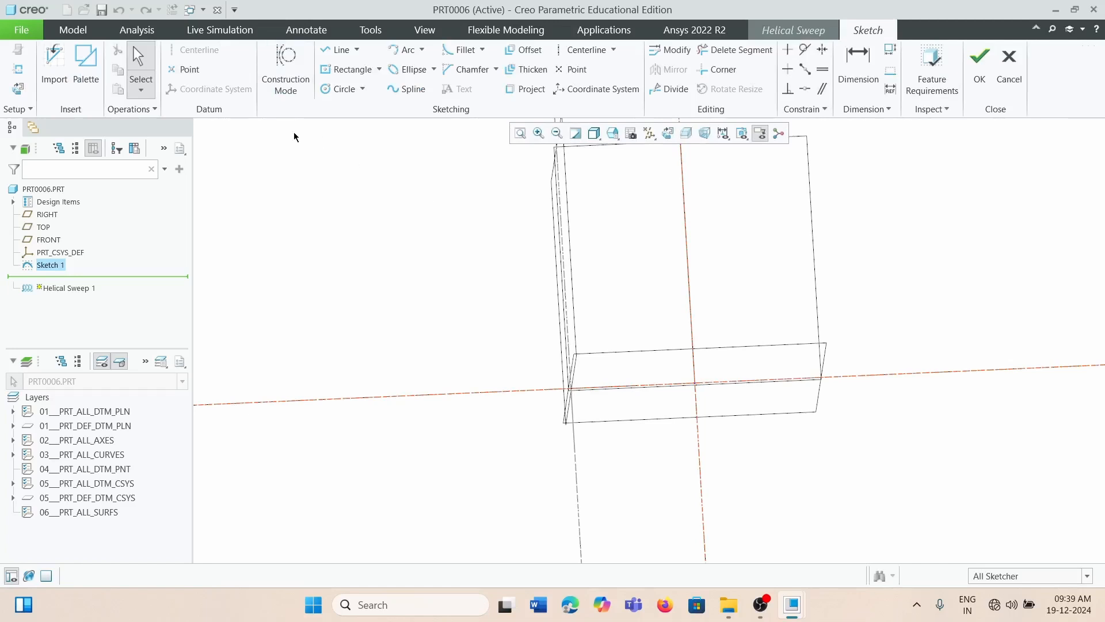
pyautogui.click(328, 89)
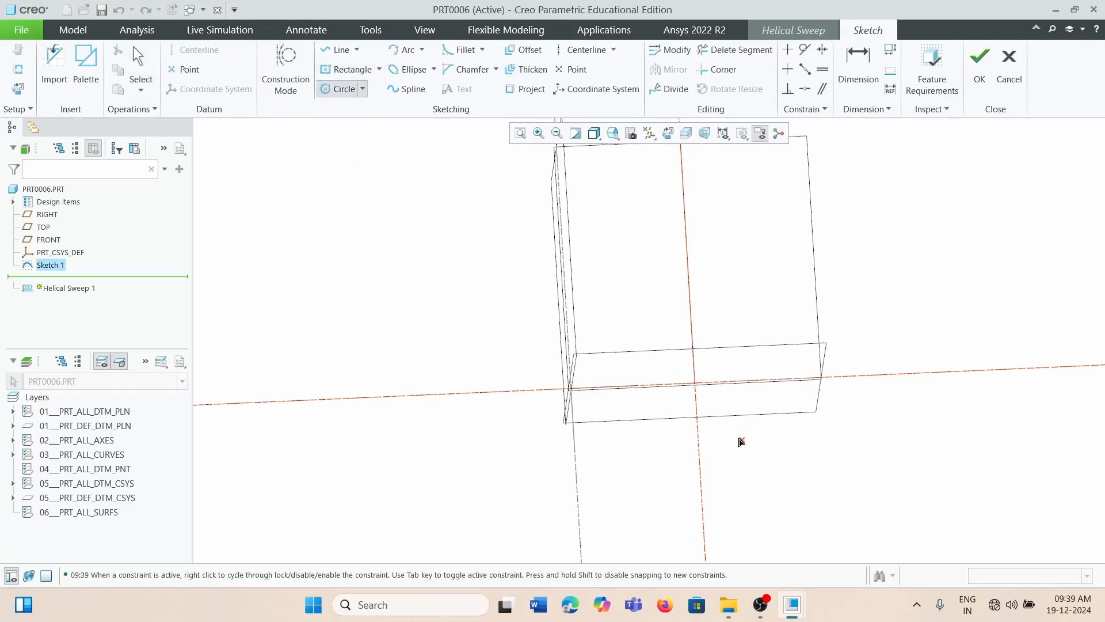
pyautogui.click(695, 384)
pyautogui.click(704, 391)
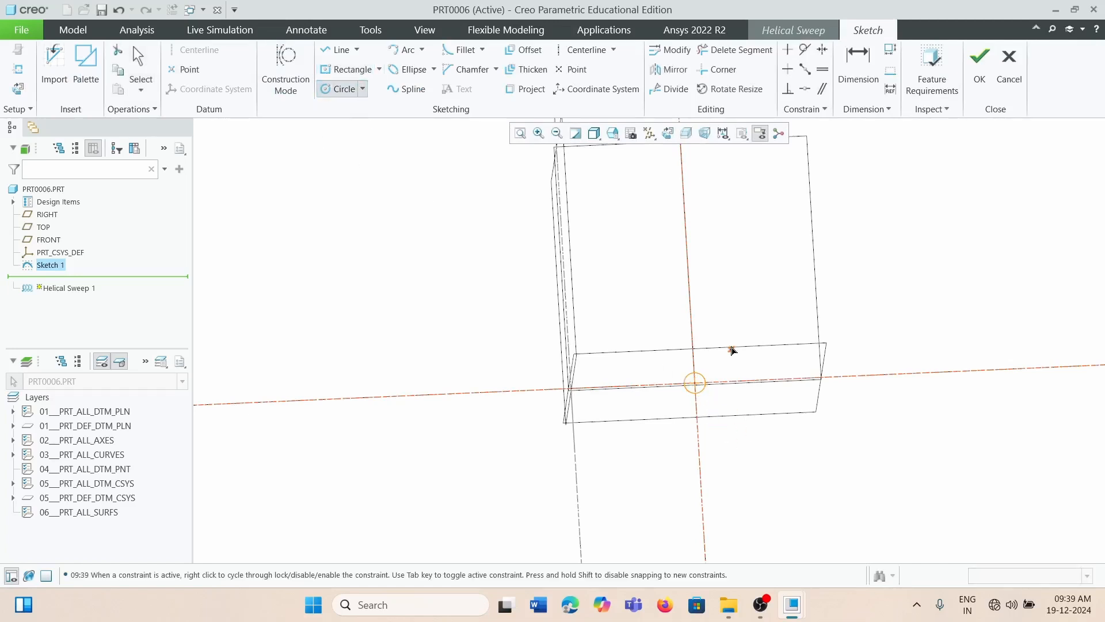
# - Finish the circular section sketch and inspect the helical sweep preview up close
pyautogui.middleClick(750, 308)
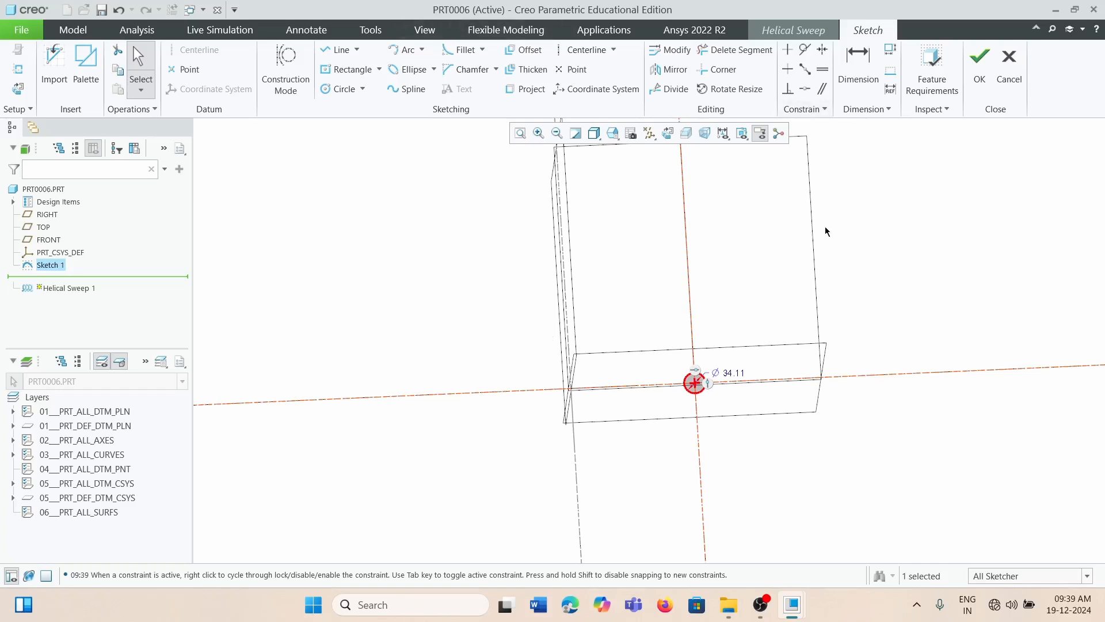
pyautogui.click(980, 72)
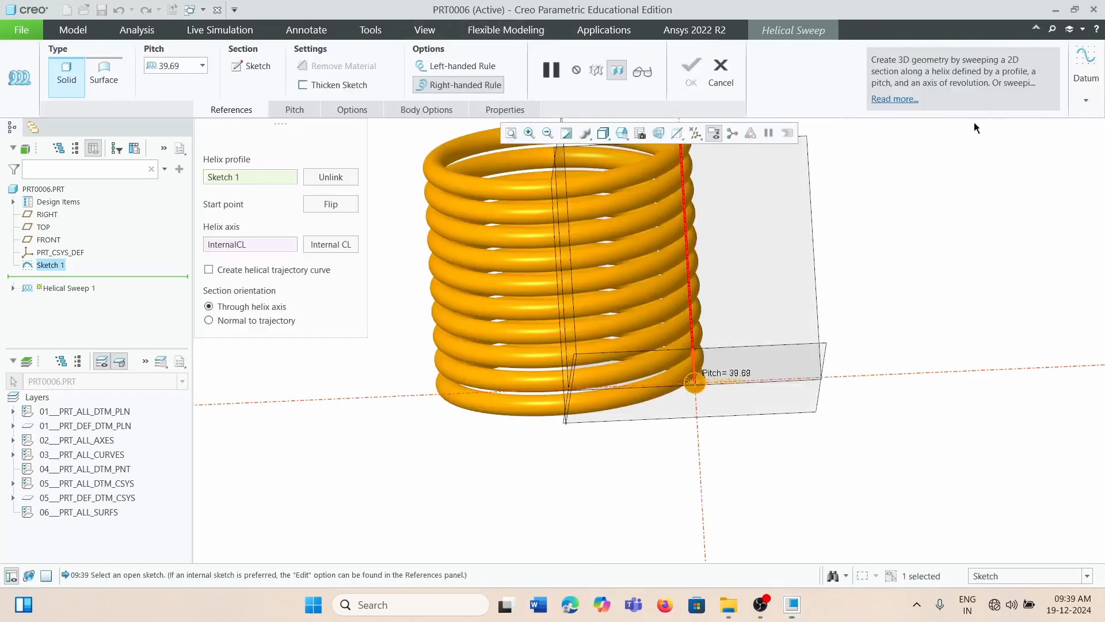
pyautogui.scroll(-5, 679, 350)
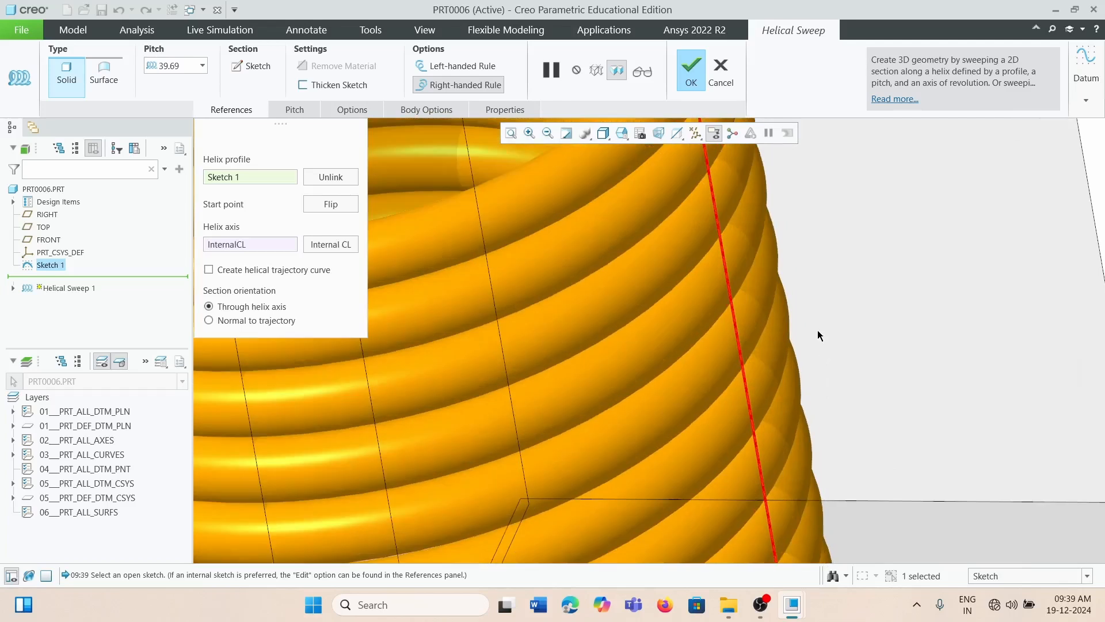
pyautogui.scroll(5, 806, 322)
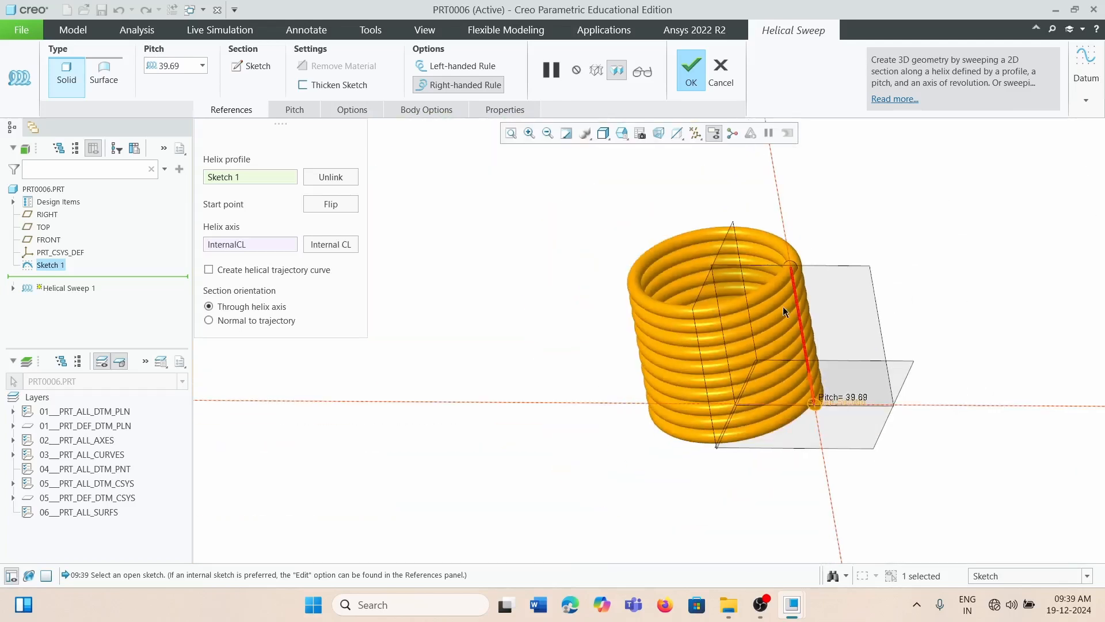
# - Try a pitch of 20 for the helical sweep
pyautogui.click(186, 65)
pyautogui.write('20')
pyautogui.press('Return')
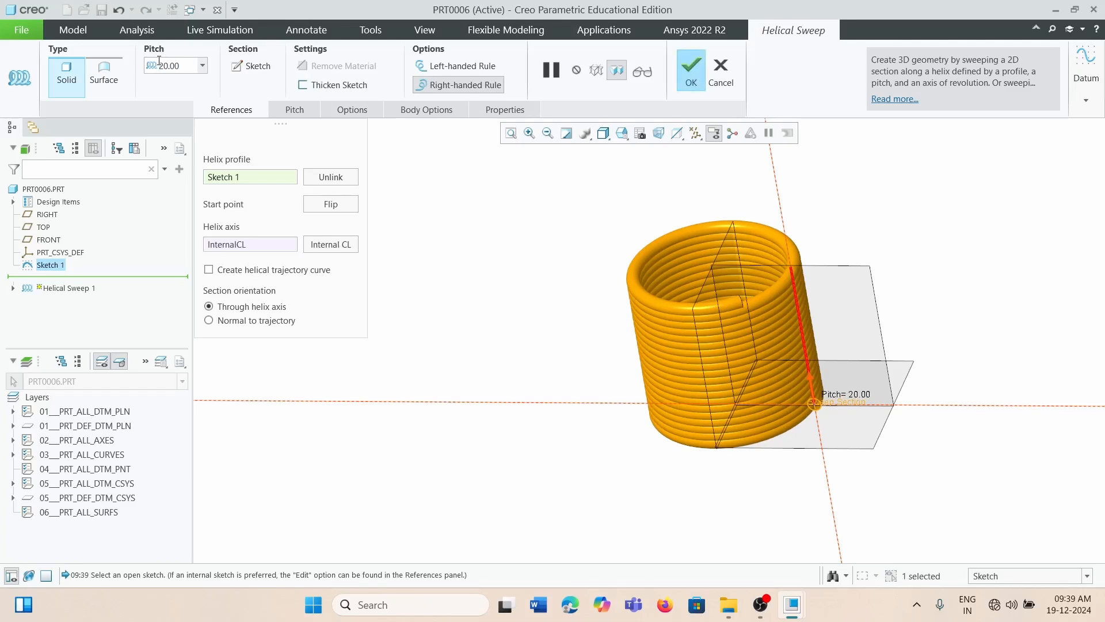
# - Set the helical sweep's pitch to 100
pyautogui.doubleClick(189, 66)
pyautogui.write('100')
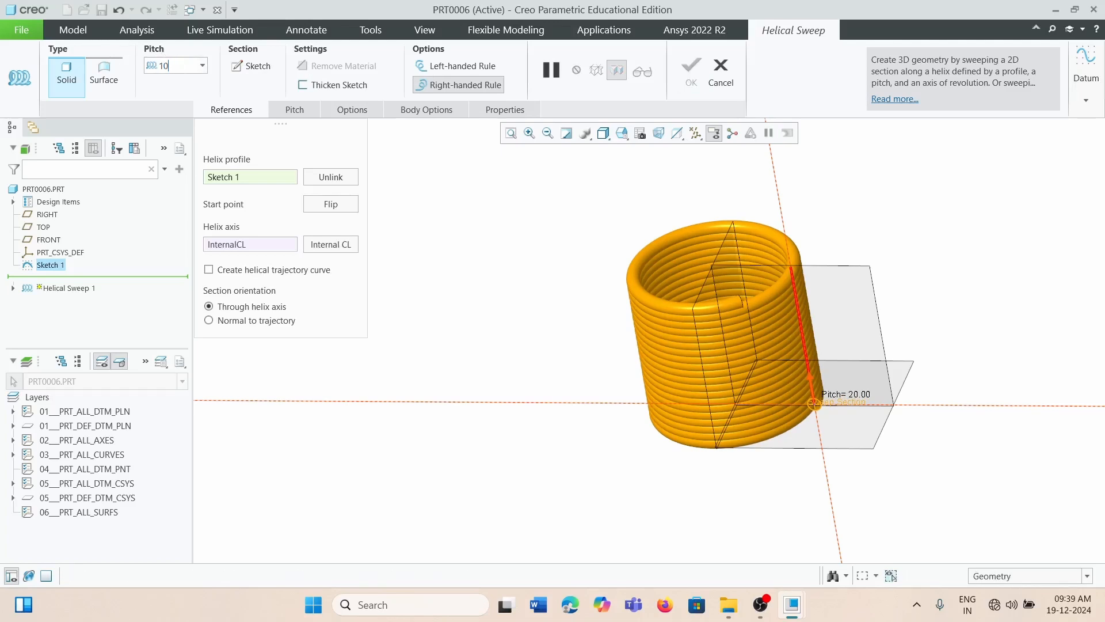
pyautogui.press('Return')
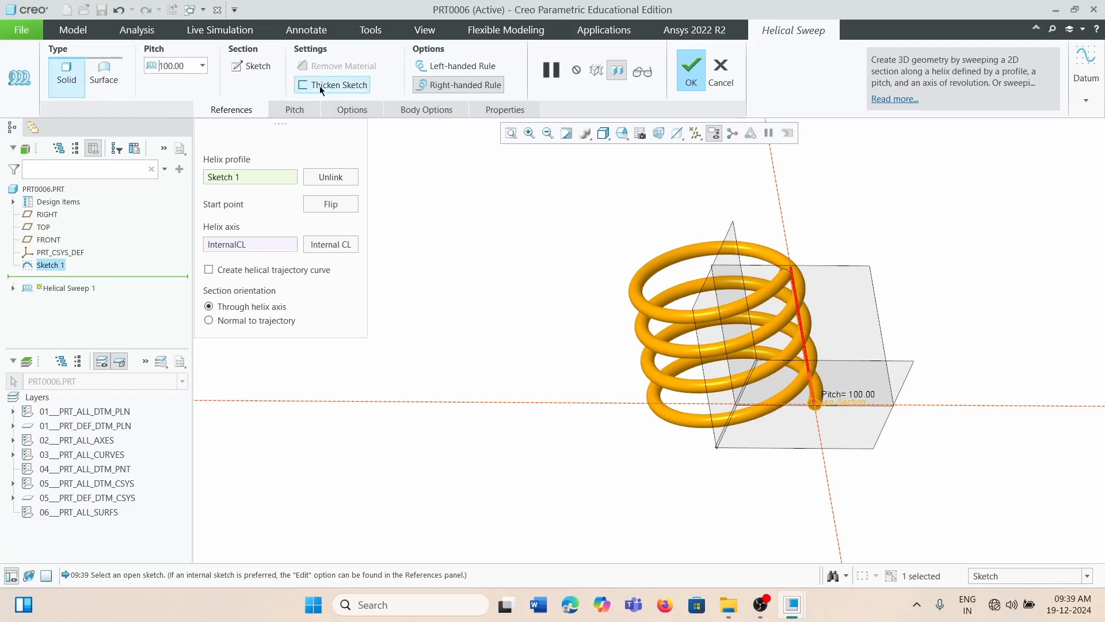
# - Thicken the sweep's circular section with the default wall thickness and inspect the coil's start end
pyautogui.click(319, 86)
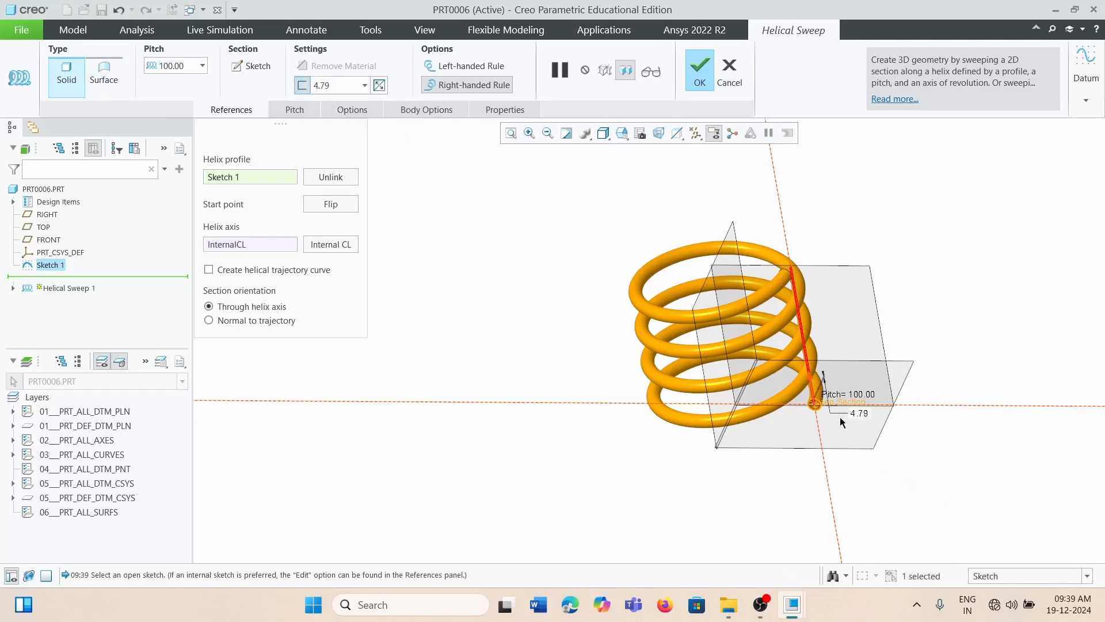
pyautogui.scroll(-4, 840, 417)
pyautogui.scroll(2, 809, 468)
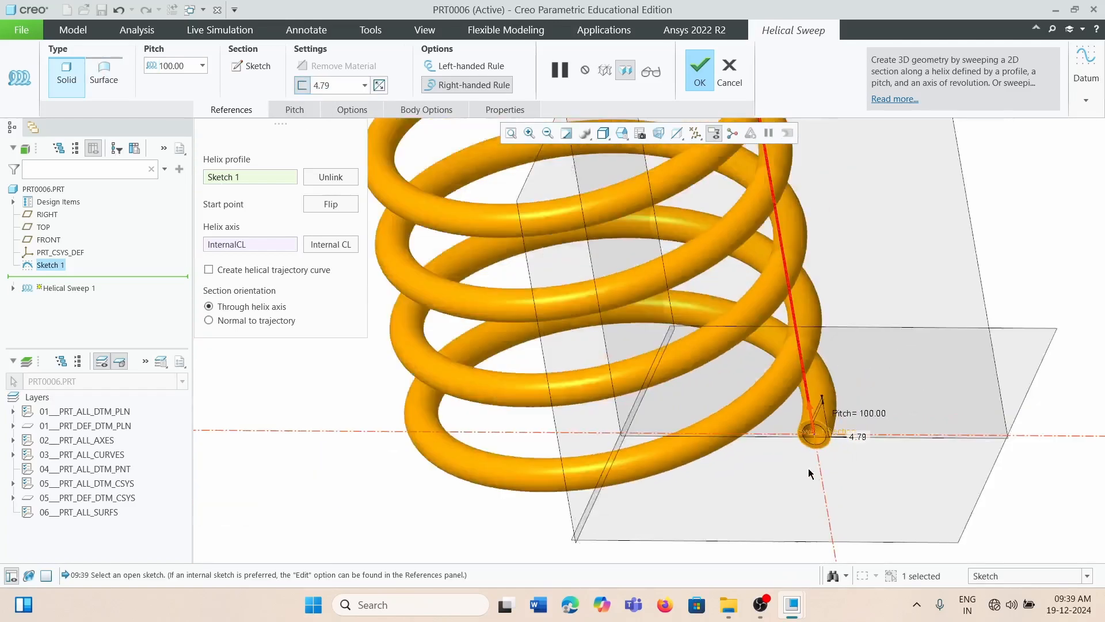
pyautogui.scroll(3, 809, 468)
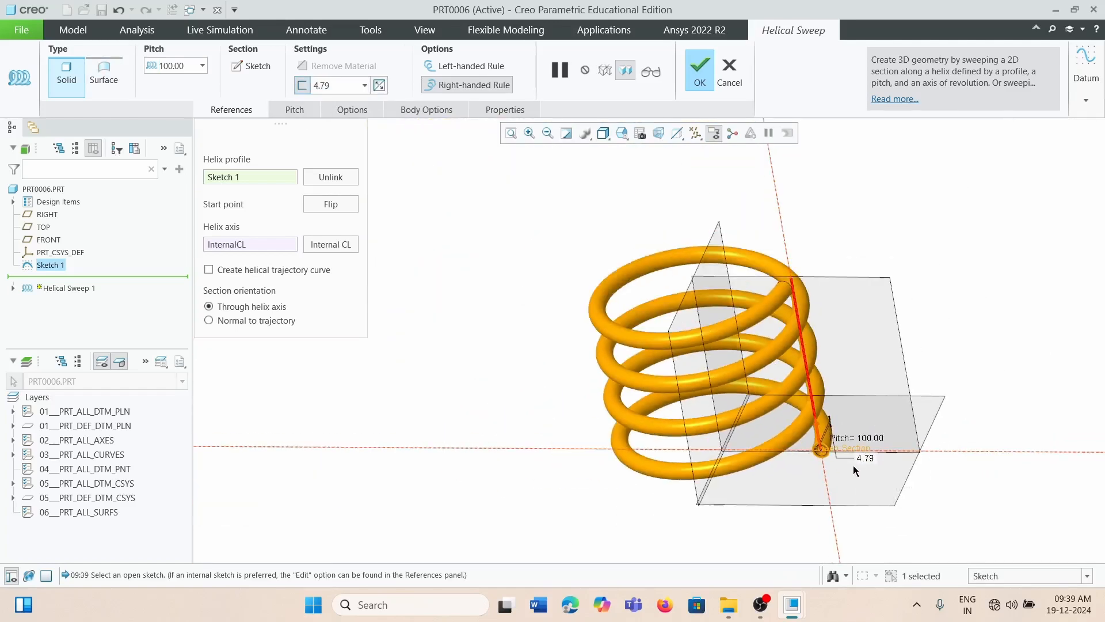
# - Try the left-handed rule for the helix and restore the right-handed rule
pyautogui.click(471, 64)
pyautogui.click(460, 86)
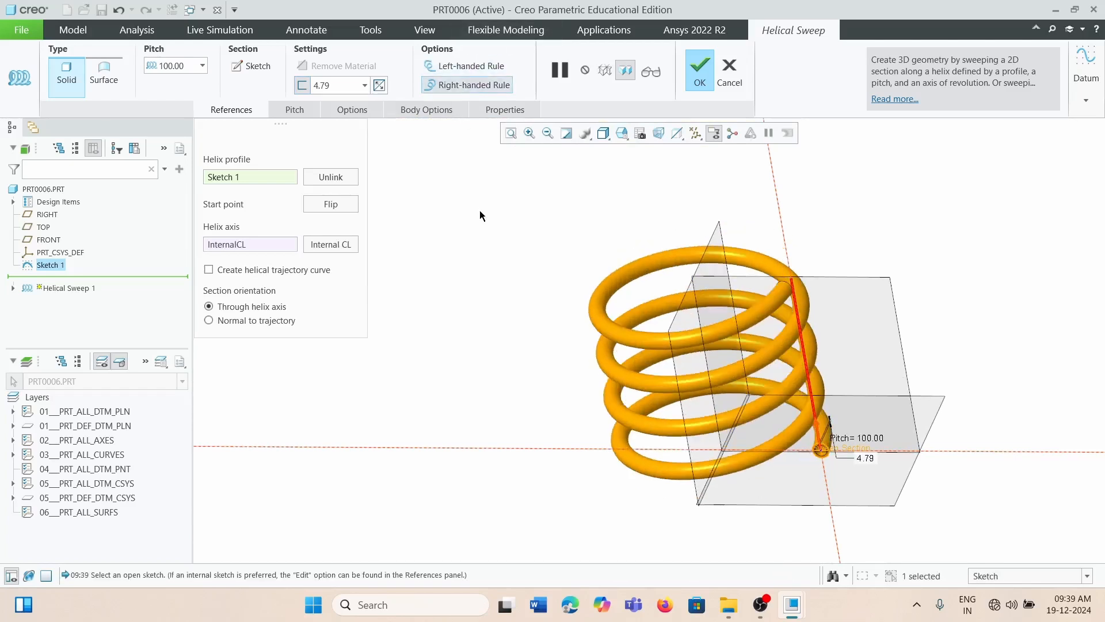